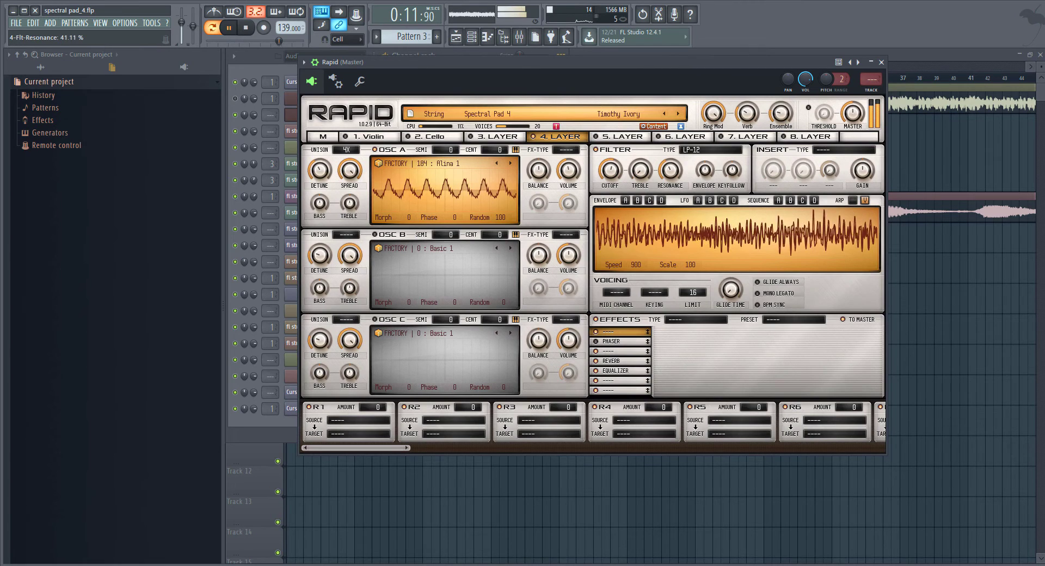
Sweep layer 4's filter resonance and cutoff while the pattern plays, bringing the cutoff to 79.44%
drag(671, 169, 670, 172)
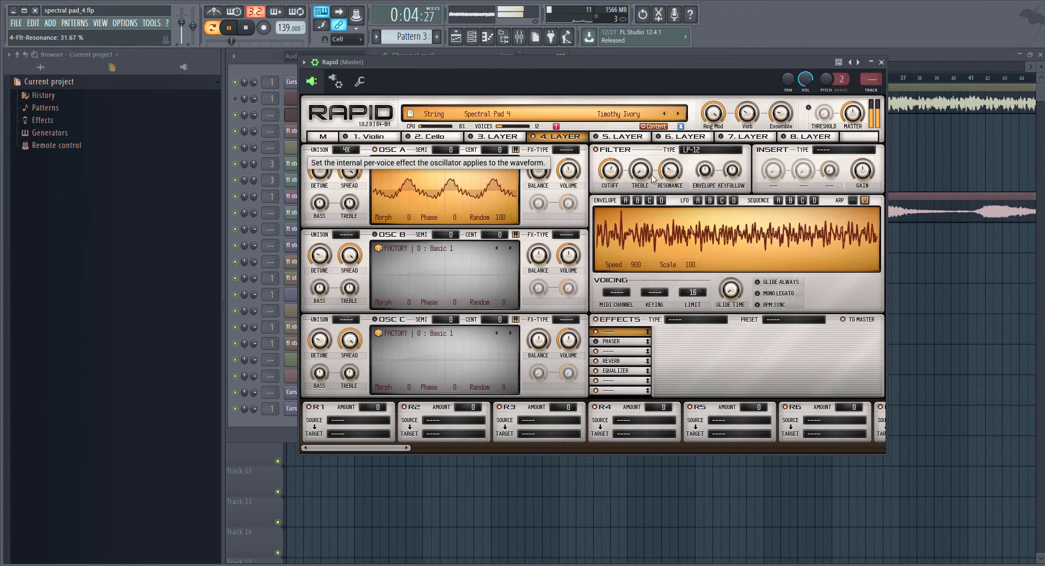
drag(610, 170, 611, 173)
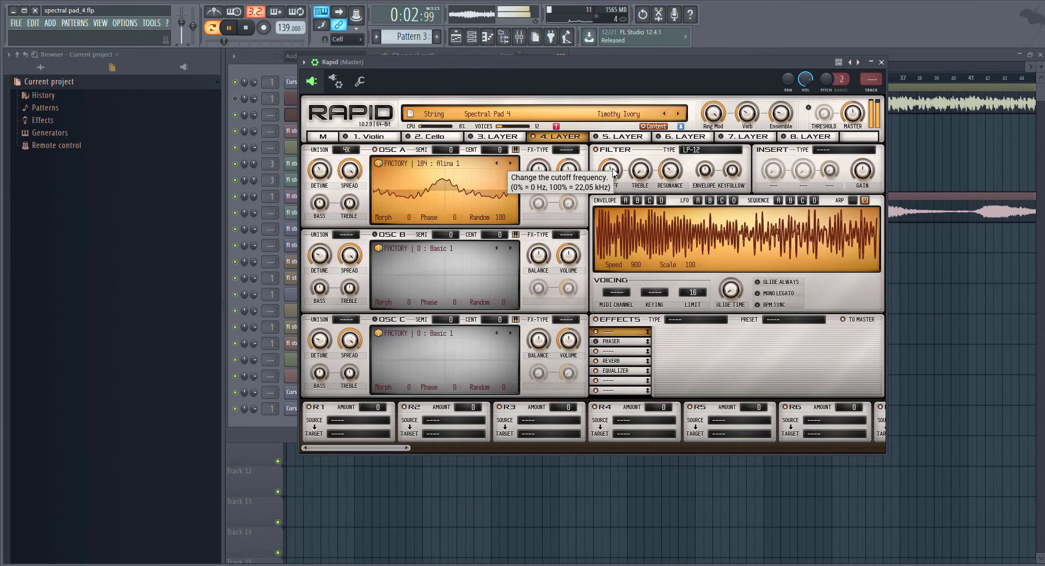
drag(611, 169, 612, 149)
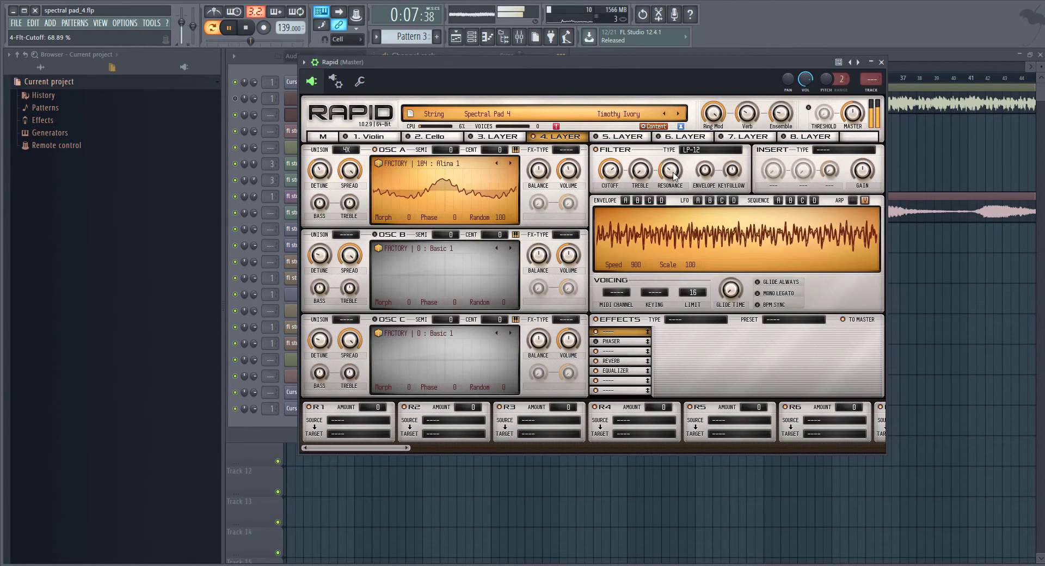
drag(670, 172, 610, 165)
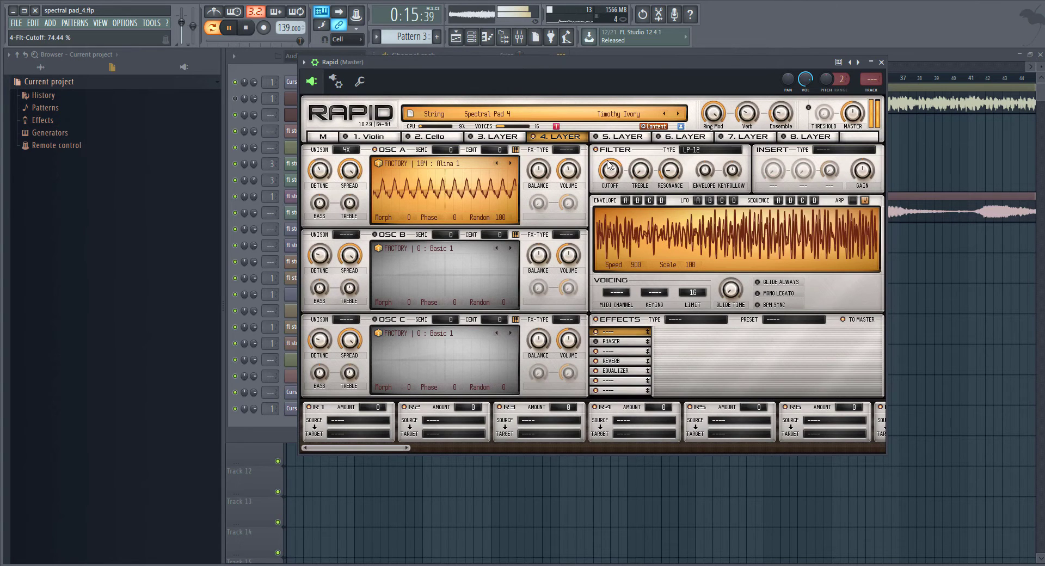
mouse_move(611, 167)
mouse_down()
mouse_move(611, 154)
mouse_move(611, 171)
mouse_up()
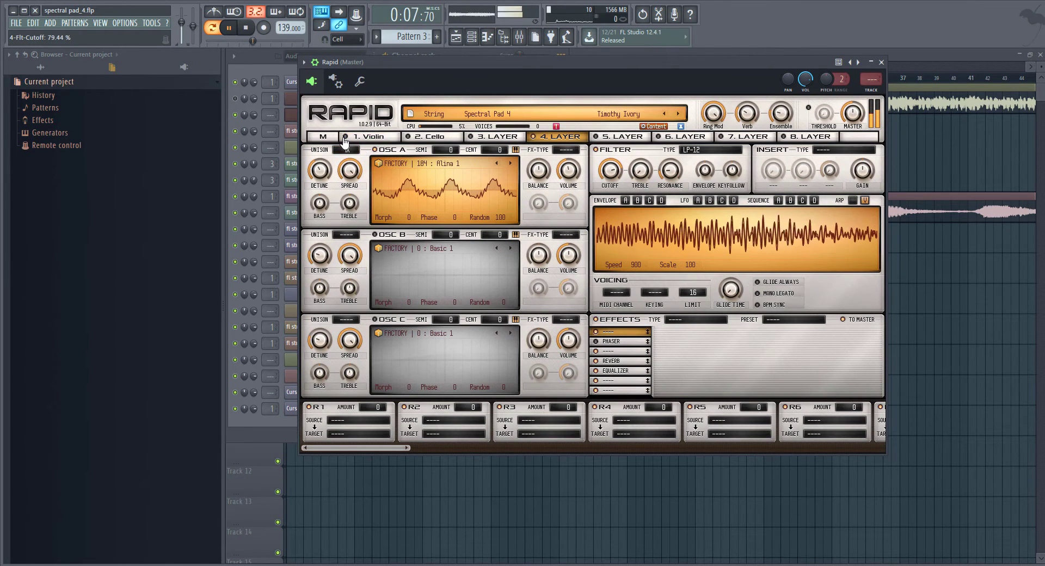
Set the Violin layer's filter cutoff to 47.78%, and layer 4's cutoff to 59.44% and resonance to 24.44%
click(343, 138)
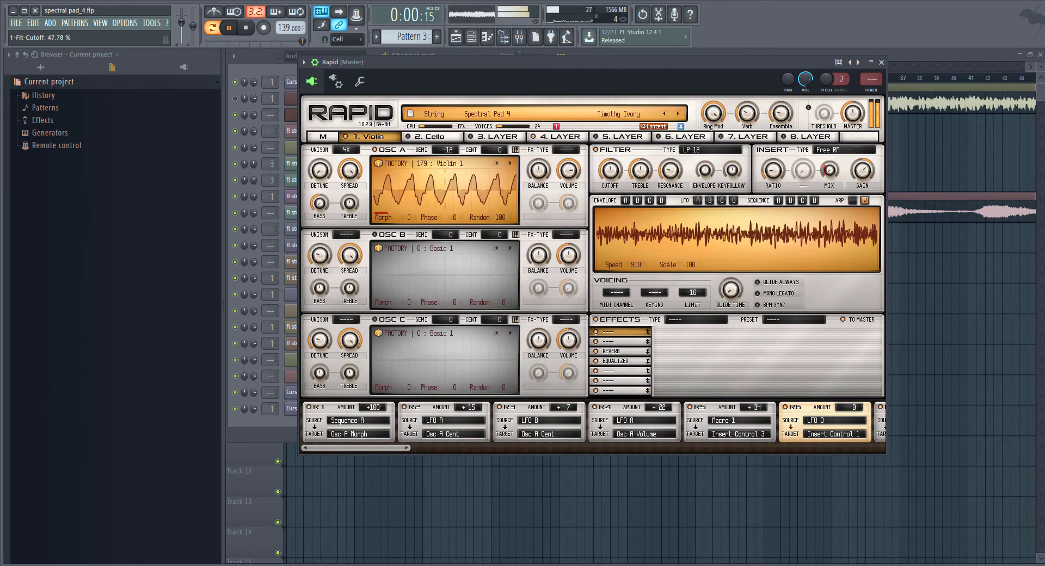
click(563, 137)
drag(617, 166, 618, 176)
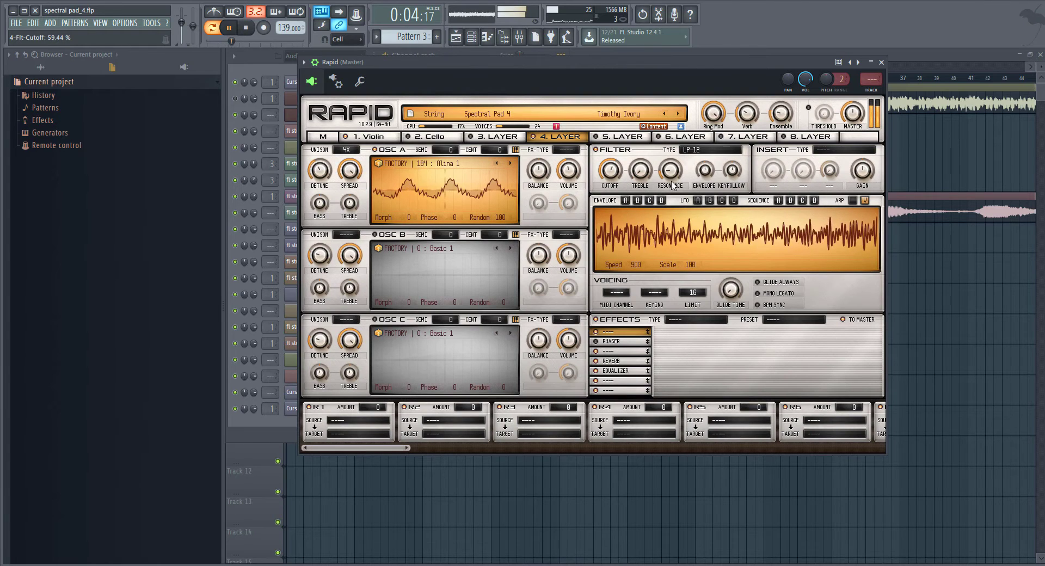
mouse_move(672, 170)
mouse_down()
mouse_move(671, 150)
mouse_move(672, 163)
mouse_up()
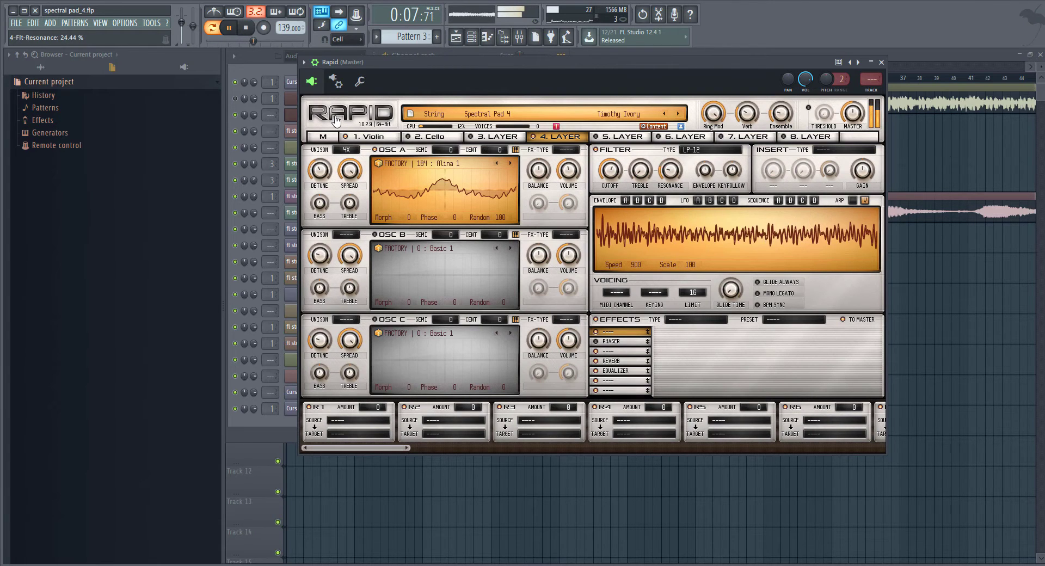
Open up the Violin layer's filter by raising its cutoff in stages to 99.44%
click(377, 140)
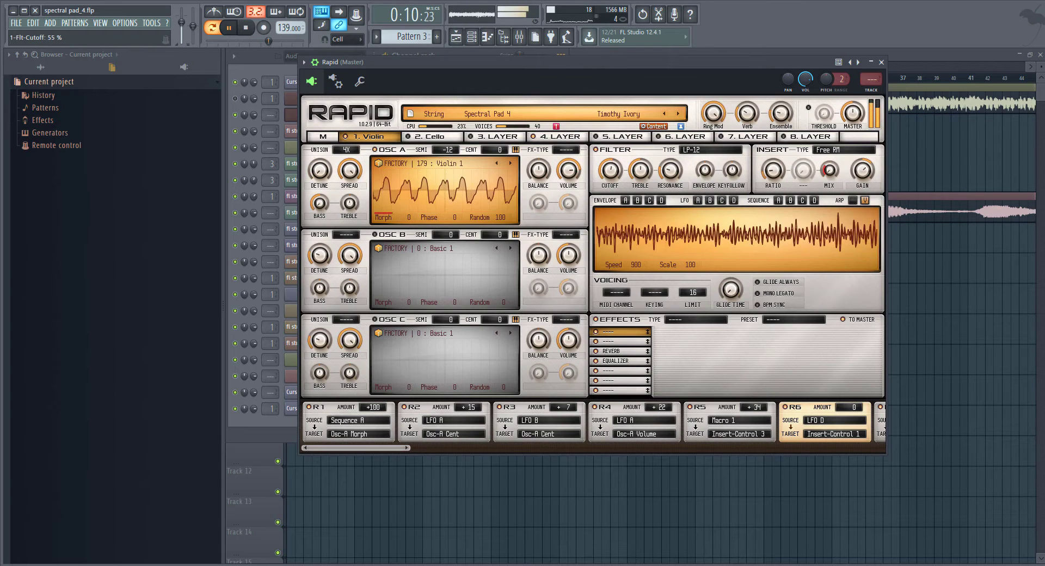
drag(610, 170, 619, 160)
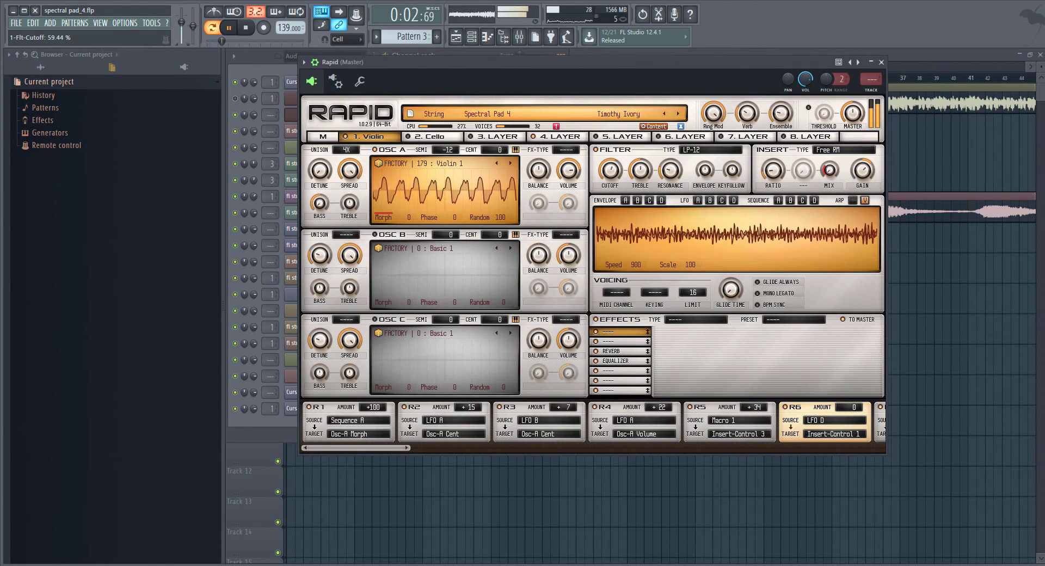
drag(619, 160, 618, 143)
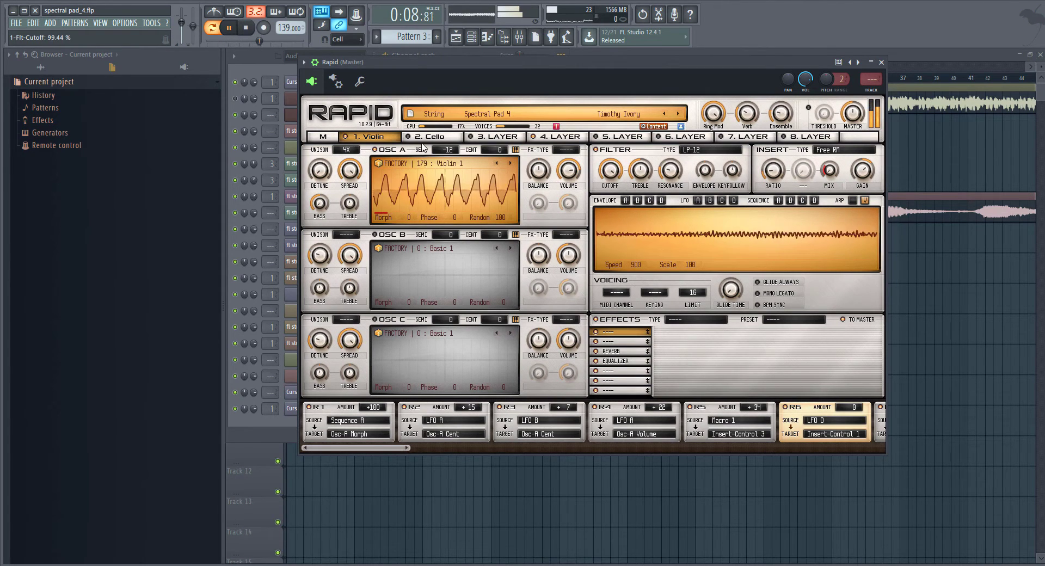
Sweep the Cello layer's filter cutoff and bring it to 62.78%
click(437, 139)
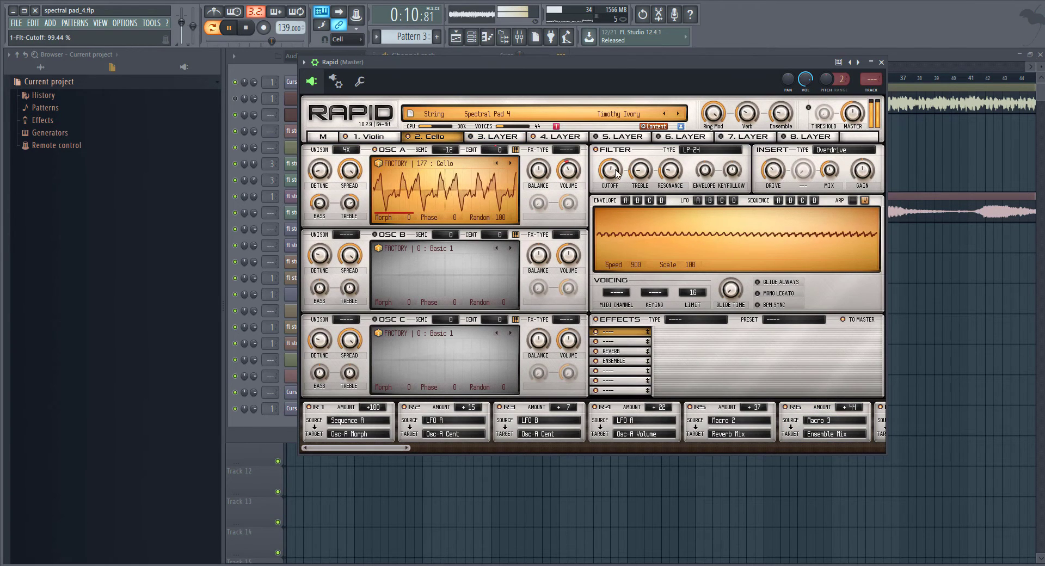
drag(614, 174, 614, 169)
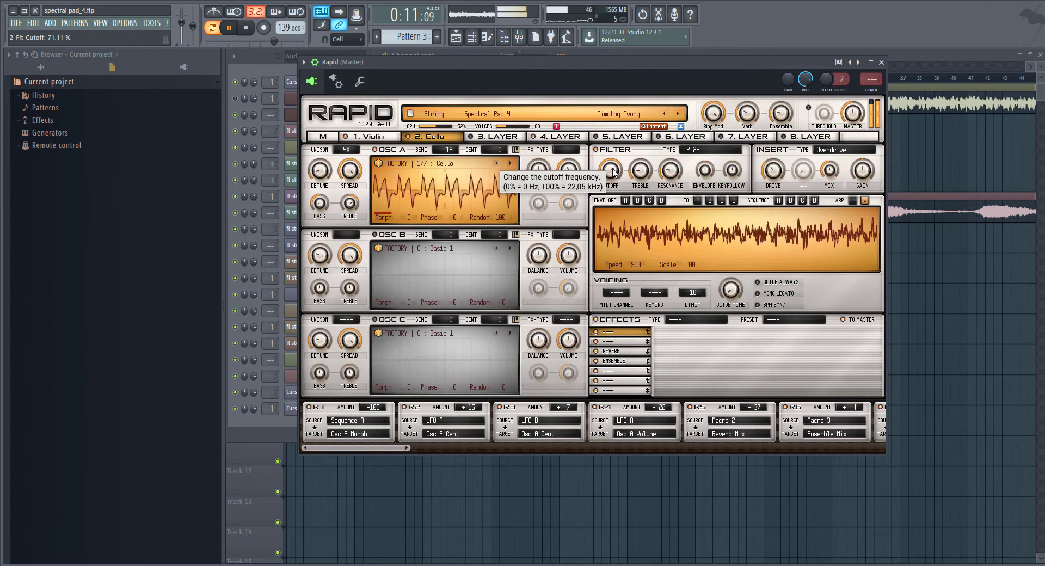
drag(615, 172, 614, 163)
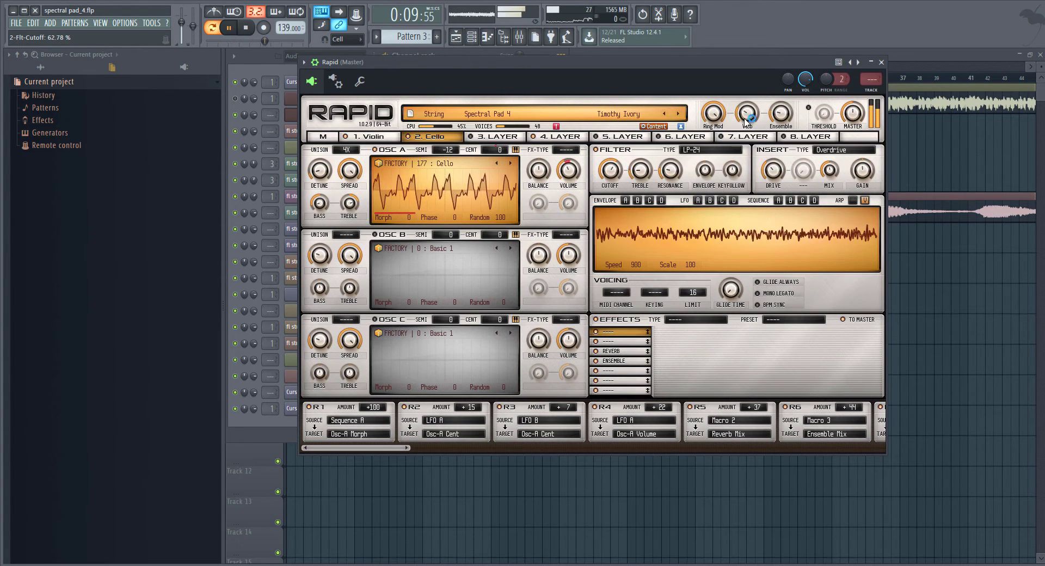
Raise the Verb macro to 97.22% and set the Ensemble macro to 75.56%
drag(746, 116, 749, 48)
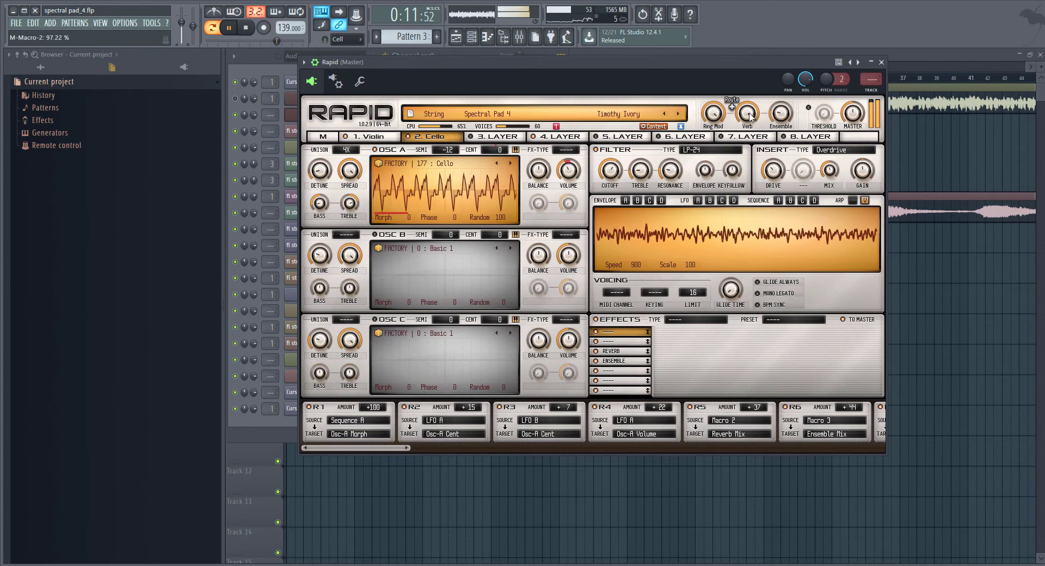
drag(782, 114, 782, 61)
drag(780, 113, 781, 115)
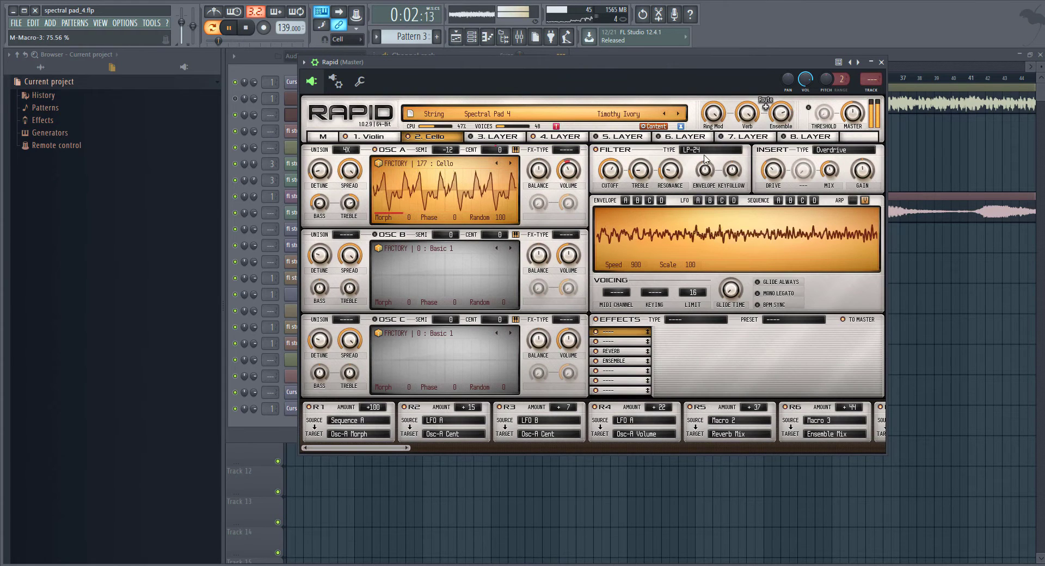
Adjust layer 4's filter cutoff and lower its resonance to 11.11%
click(559, 137)
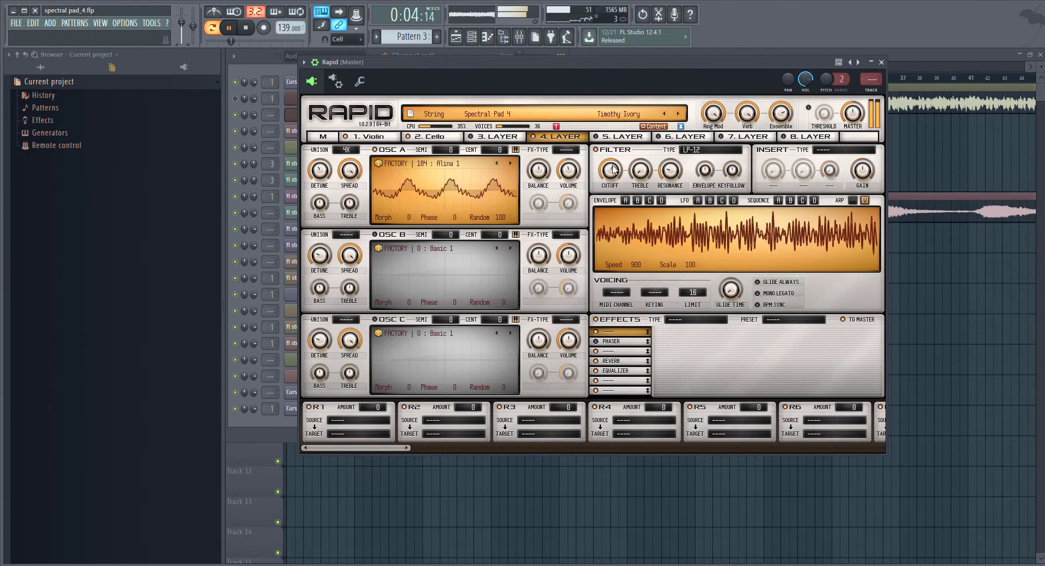
drag(610, 170, 670, 175)
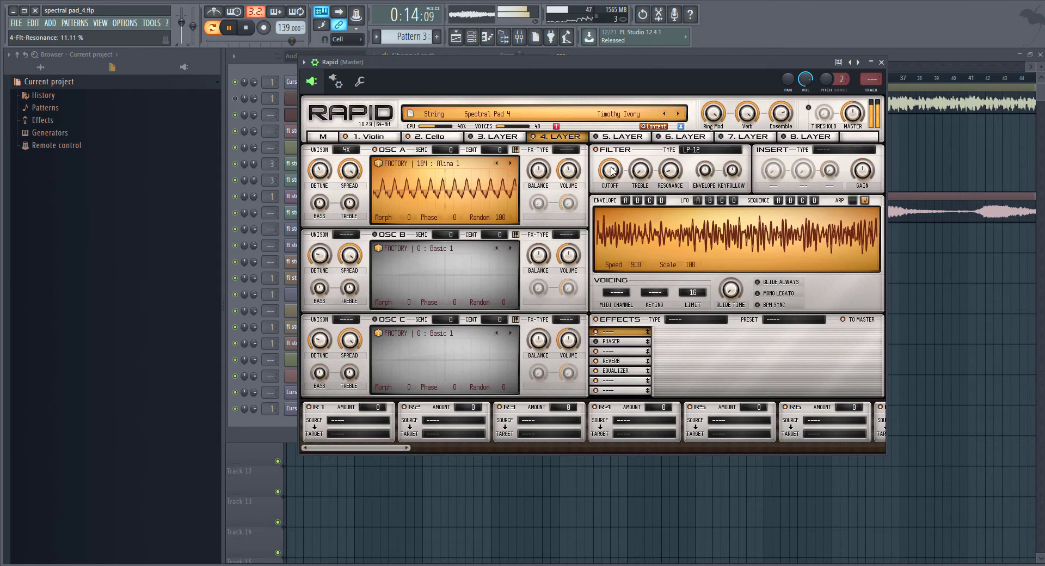
Rebalance the string filters, setting the Violin layer's cutoff to 46.67% and the Cello layer's cutoff to 69.44%
click(431, 137)
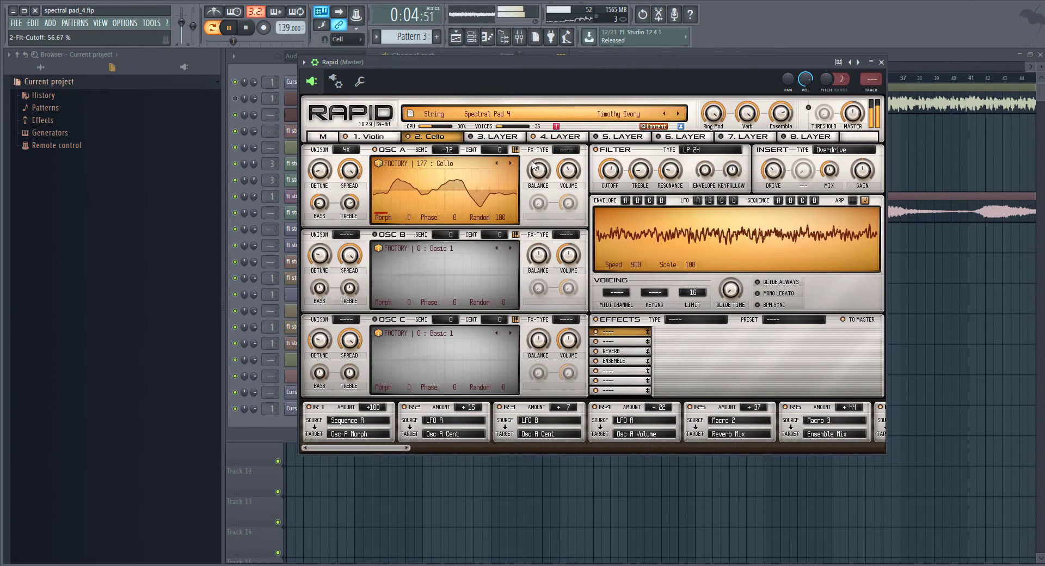
click(372, 137)
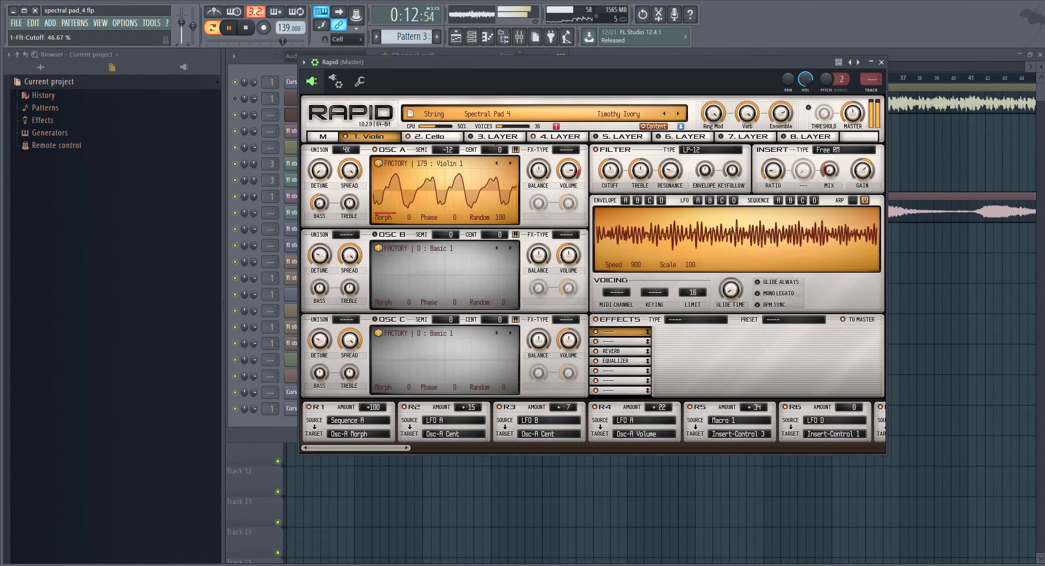
click(432, 137)
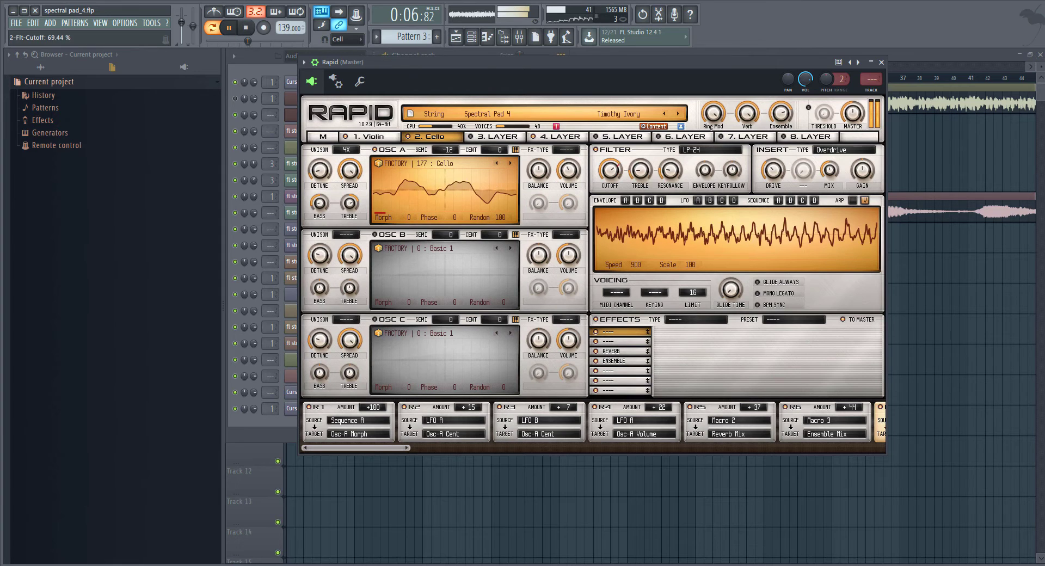
Set the semitone offset of the Violin layer's oscillator A to 0 and adjust that layer's filter cutoff
click(400, 138)
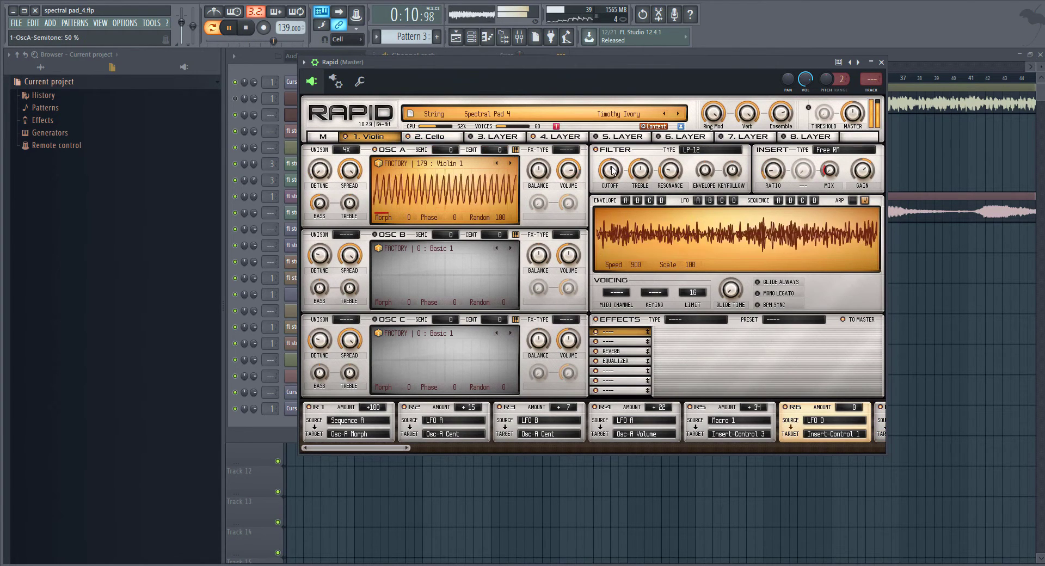
mouse_move(612, 165)
mouse_down()
mouse_move(610, 195)
mouse_move(610, 183)
mouse_up()
Adjust the resonance of layer 4's filter and sweep its cutoff
click(430, 137)
click(563, 135)
drag(670, 171, 670, 166)
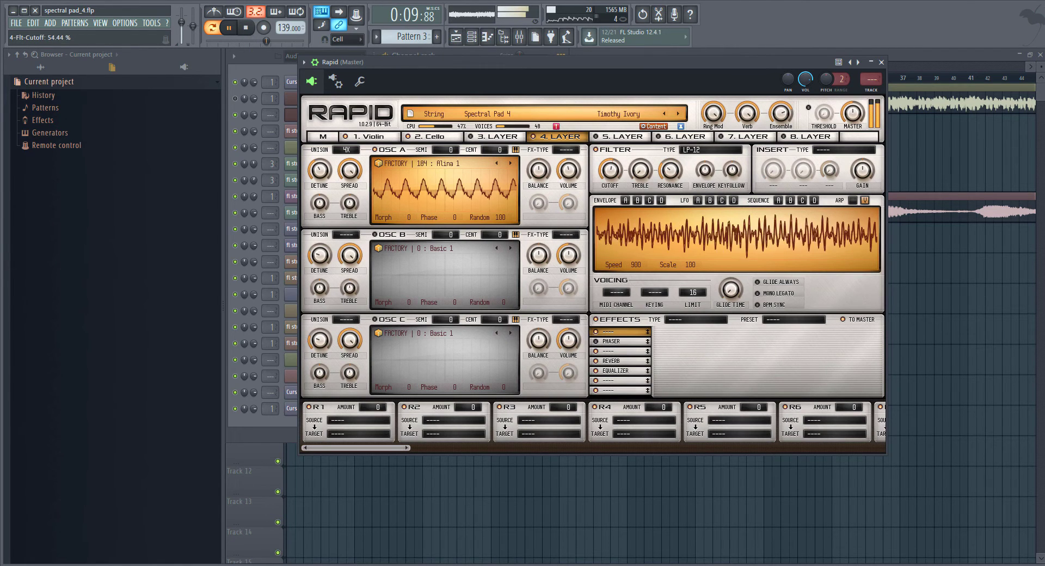
drag(610, 171, 603, 144)
Raise the Violin layer's filter cutoff to 91.11% and the Cello layer's cutoff to 83.33%
click(369, 136)
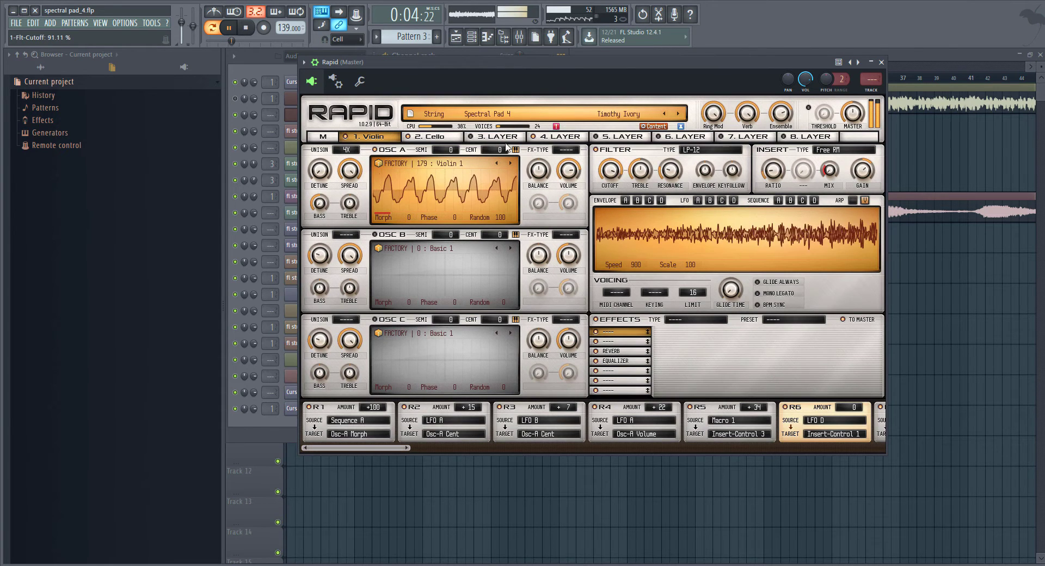
click(445, 137)
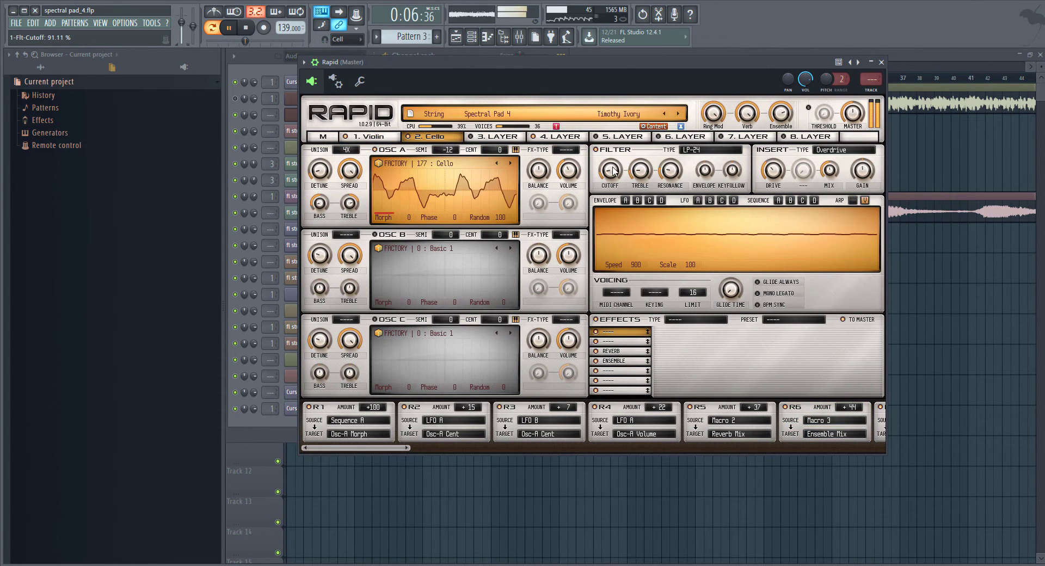
mouse_move(611, 171)
mouse_down()
mouse_move(611, 196)
mouse_move(615, 162)
mouse_up()
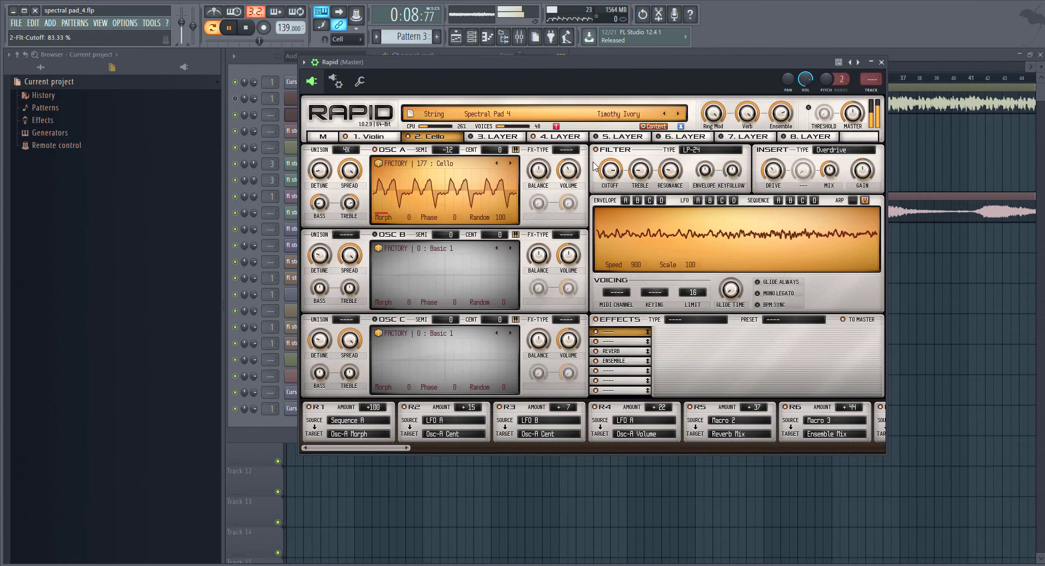
Set layer 4's filter cutoff to 48.33% and fine-tune the Cello layer's cutoff to 83.89%
click(560, 136)
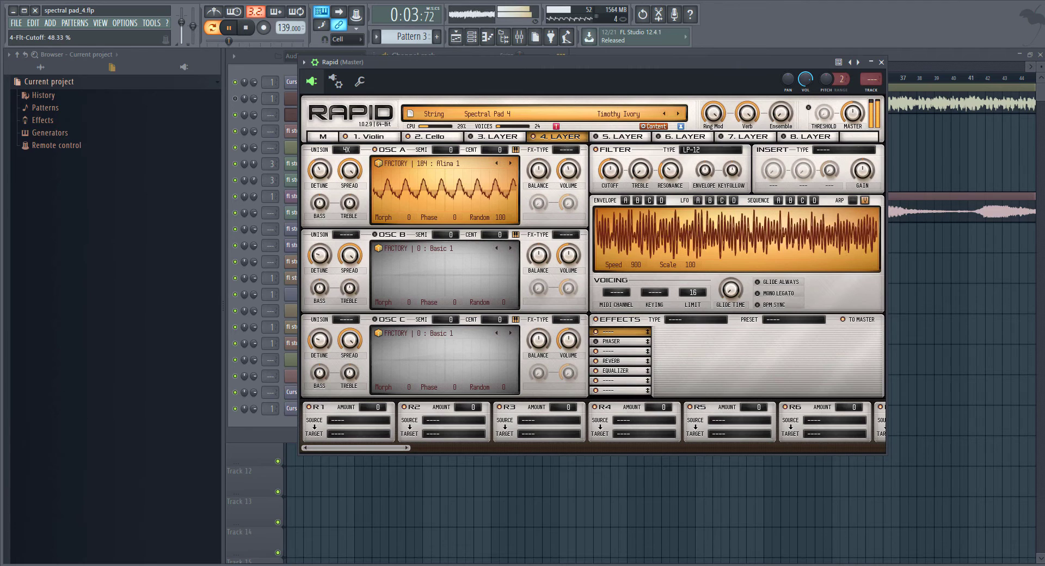
click(440, 138)
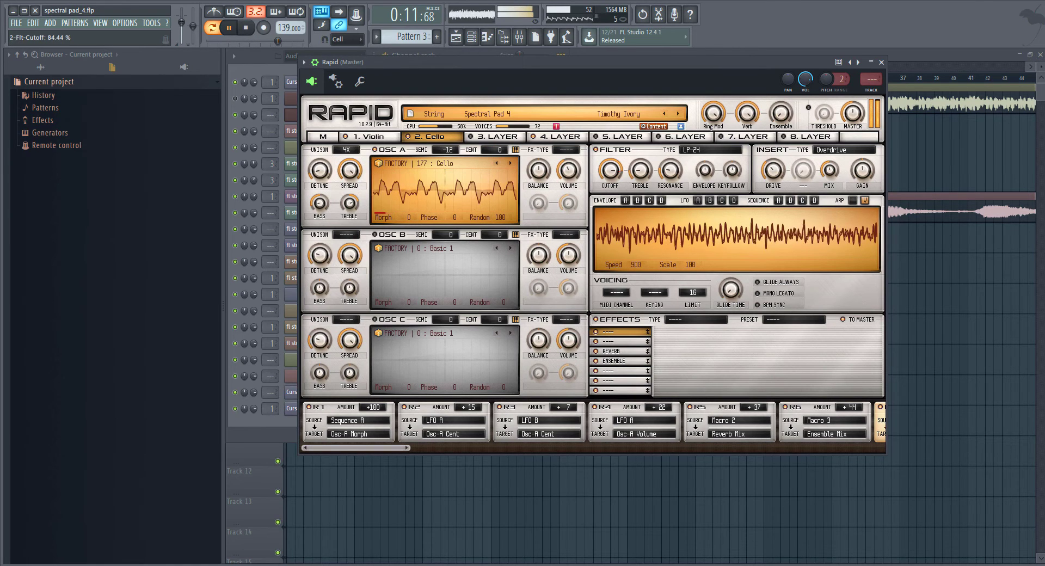
On the master page, raise the filter modifier's resonance and set its cutoff to 50.56%
click(323, 137)
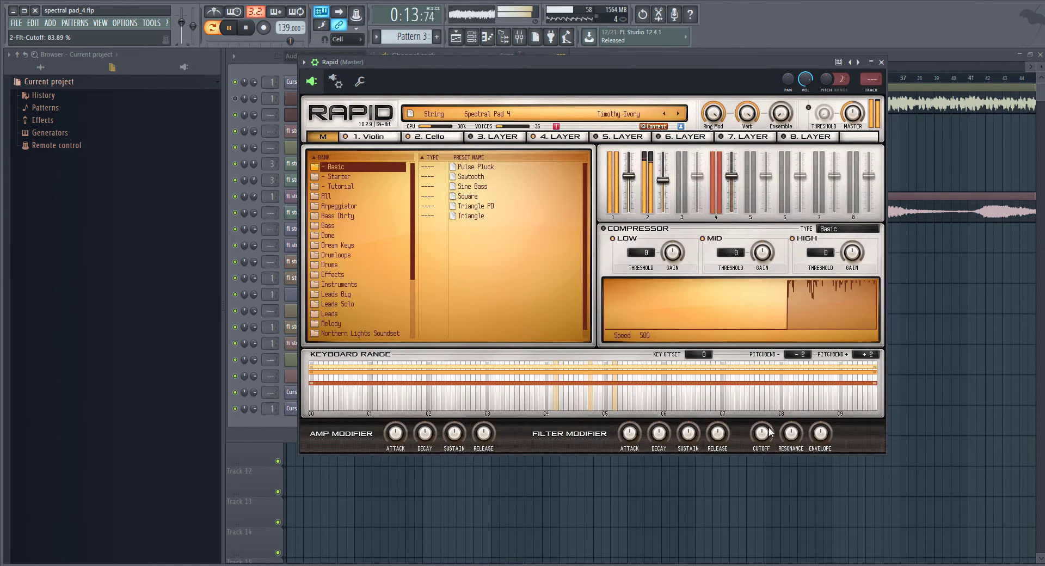
mouse_move(762, 427)
mouse_down()
mouse_move(791, 433)
mouse_move(766, 434)
mouse_up()
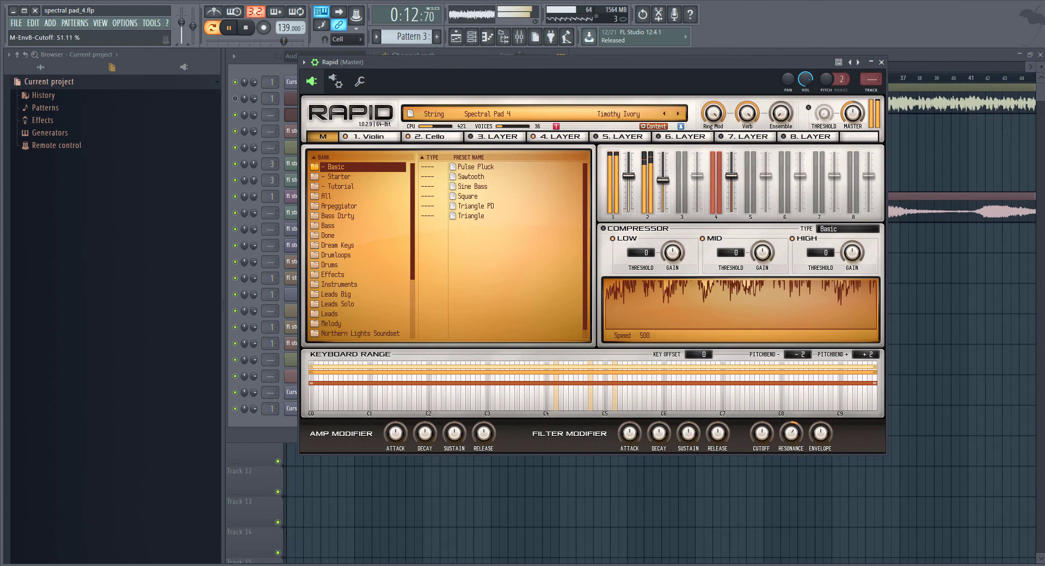
Transpose oscillator A of the Violin layer to -12 semitones
click(375, 114)
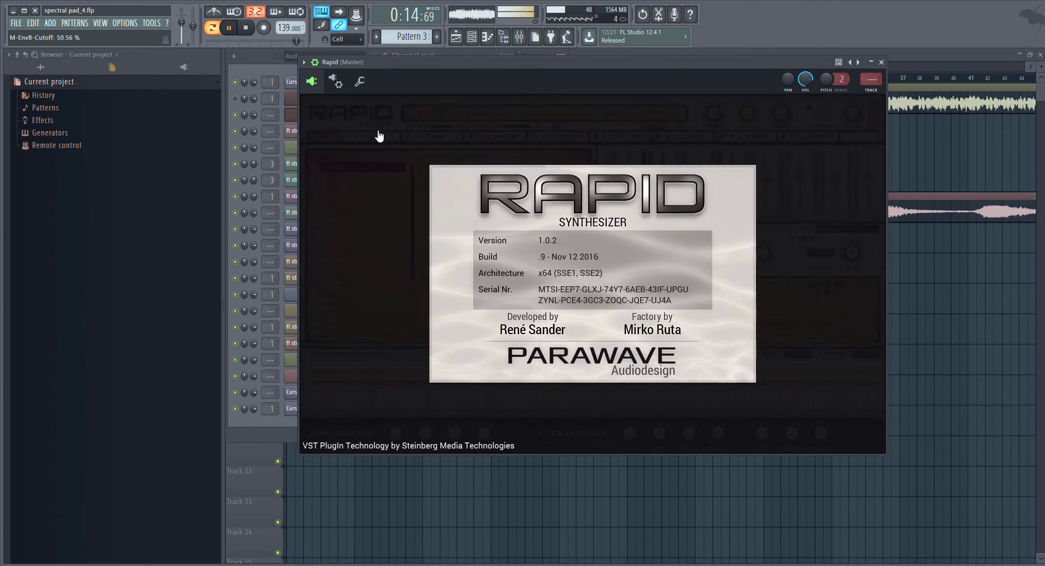
click(461, 213)
click(376, 137)
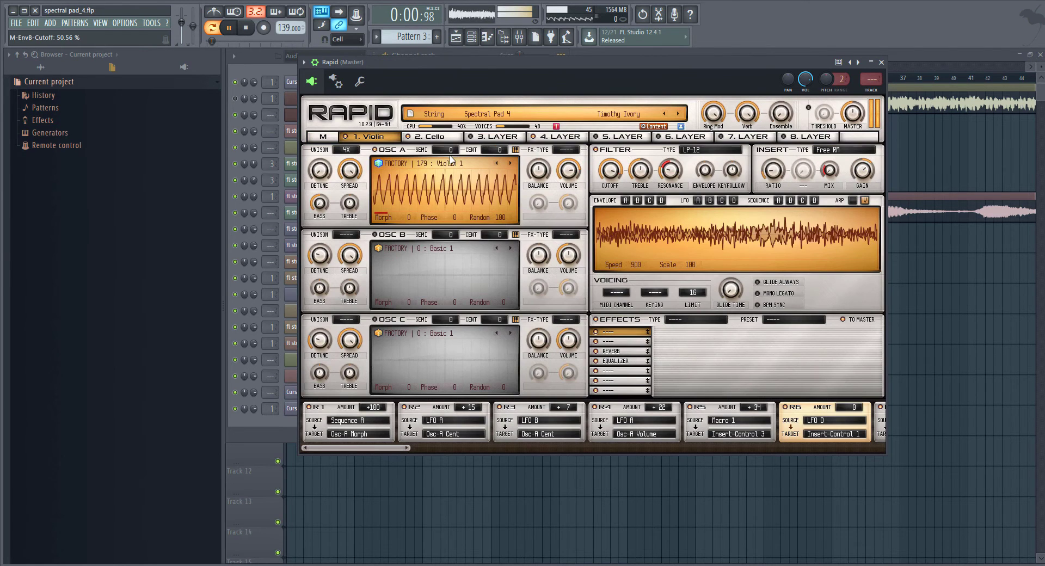
drag(451, 150, 450, 186)
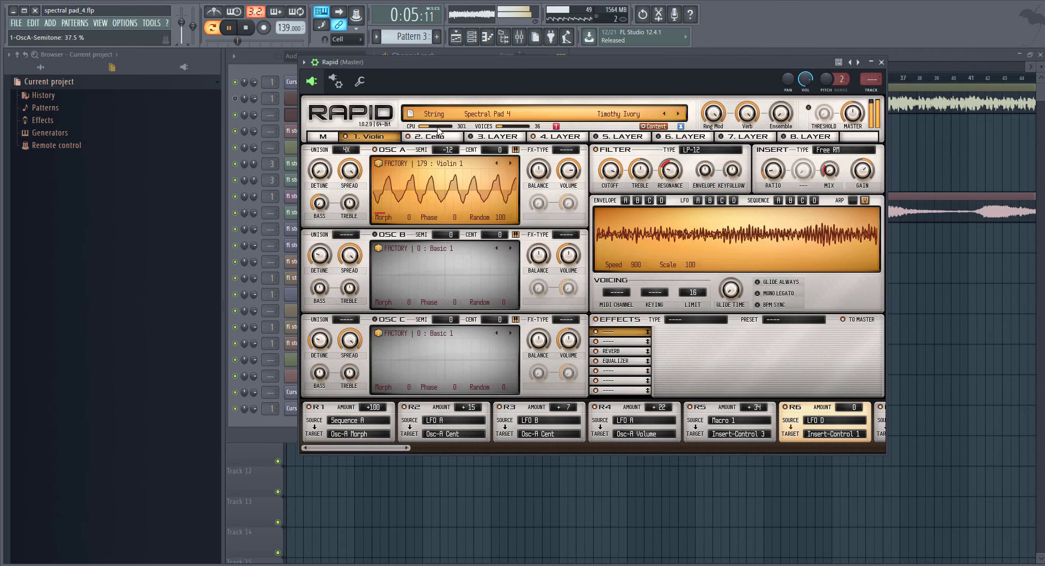
Set the master filter modifier's cutoff to 50% and open the Cello layer
click(334, 136)
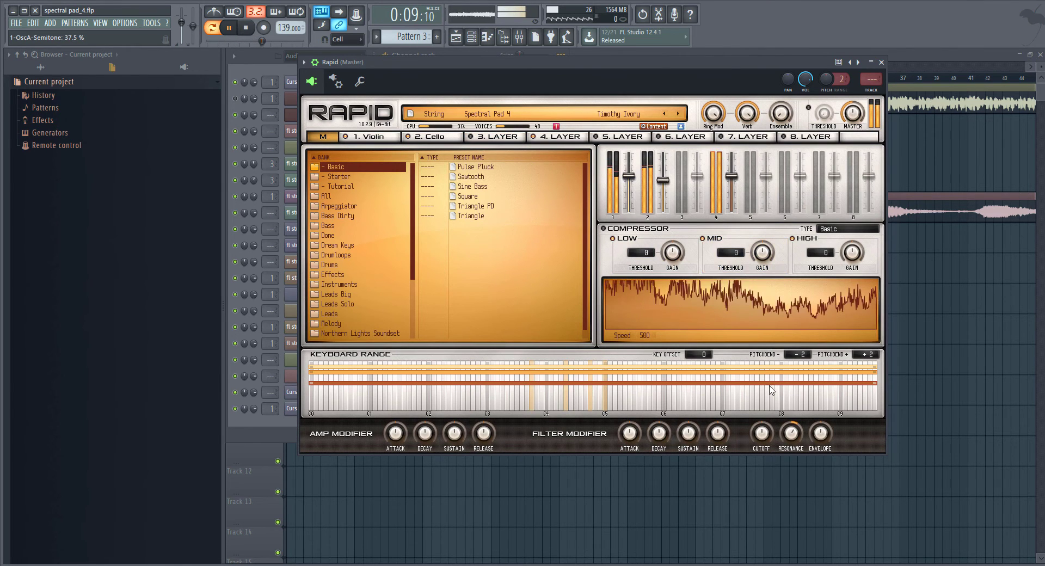
drag(792, 434, 768, 430)
click(430, 136)
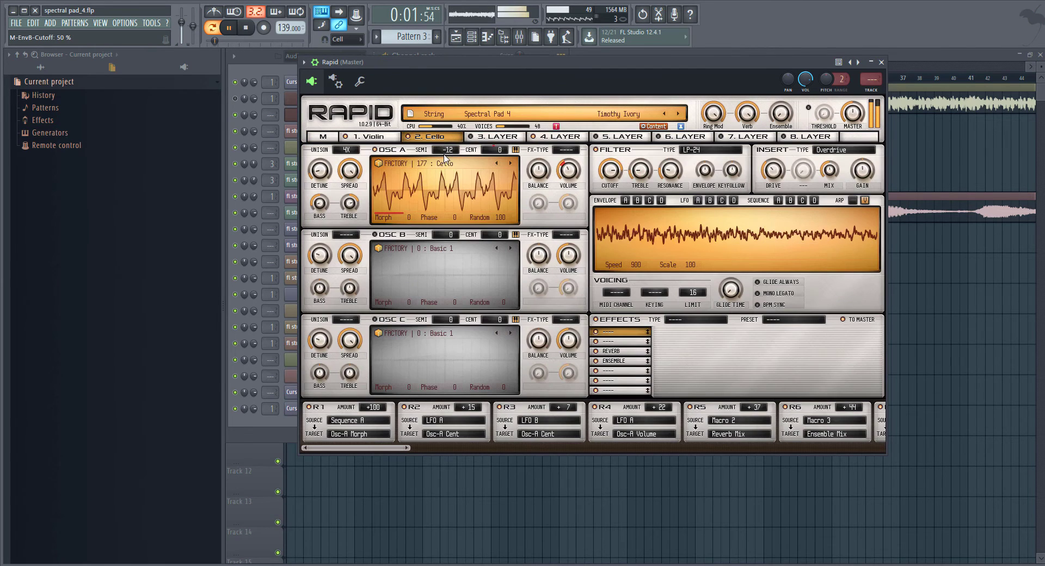
Reset the Cello layer's oscillator A semitone transposition to 0 and lower its filter resonance to 24.44%
click(455, 148)
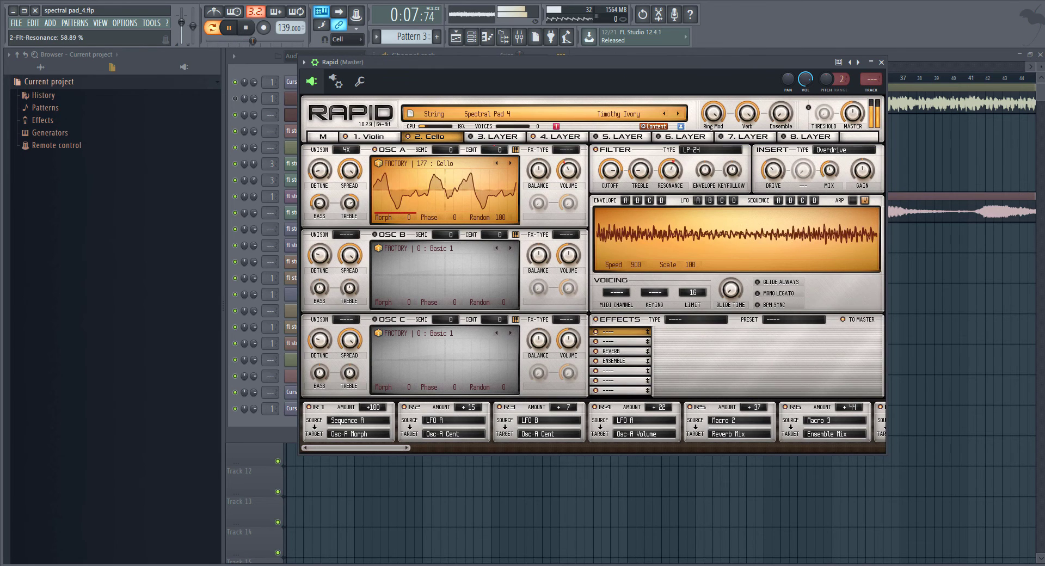
drag(671, 171, 670, 193)
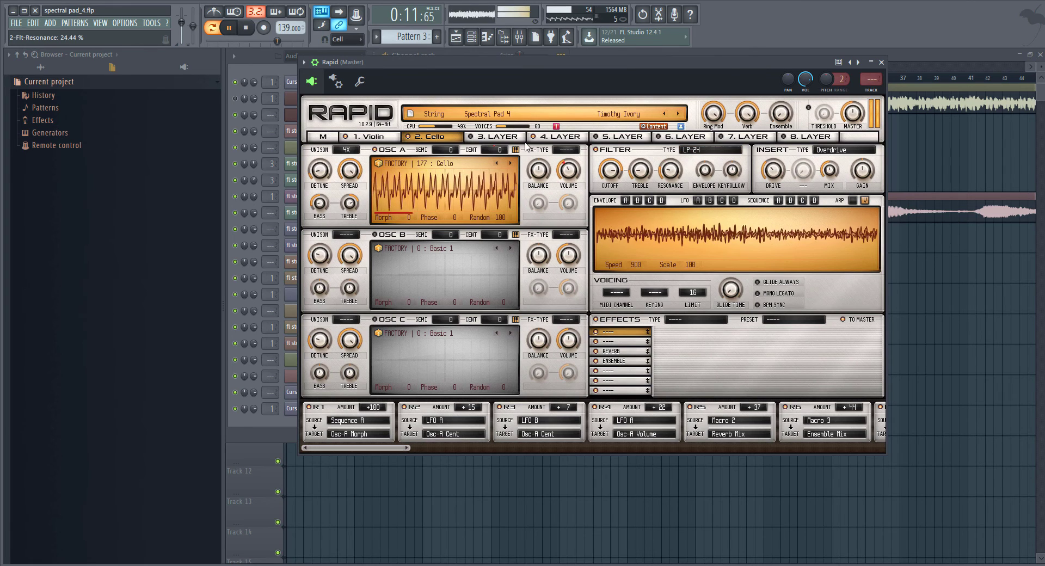
Set layer 4's filter cutoff to 66.11%
click(565, 136)
drag(617, 169, 617, 173)
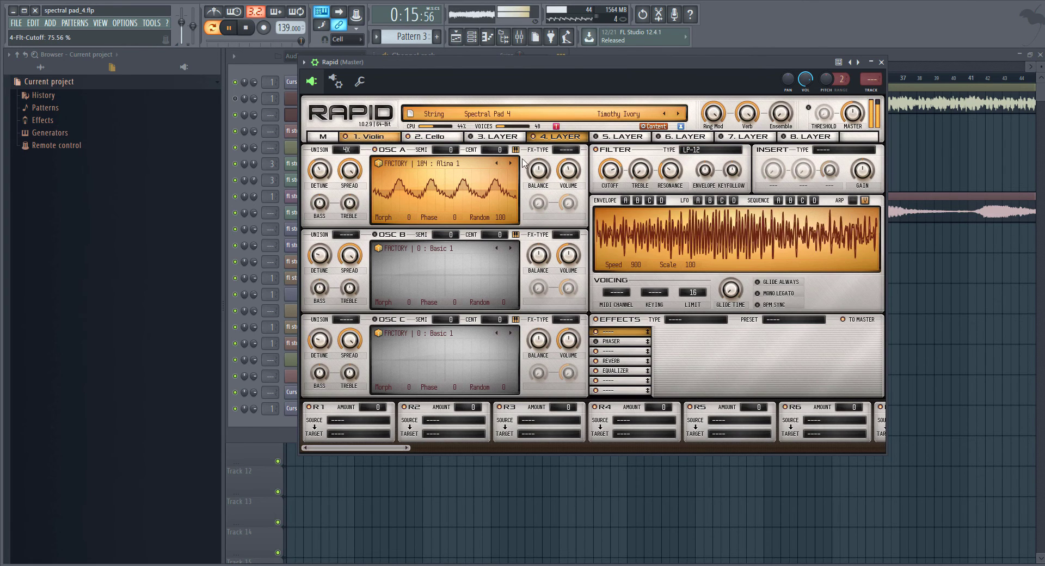
drag(616, 168, 617, 172)
Reset the semitone transposition of the Violin layer's oscillator A to 0
click(447, 137)
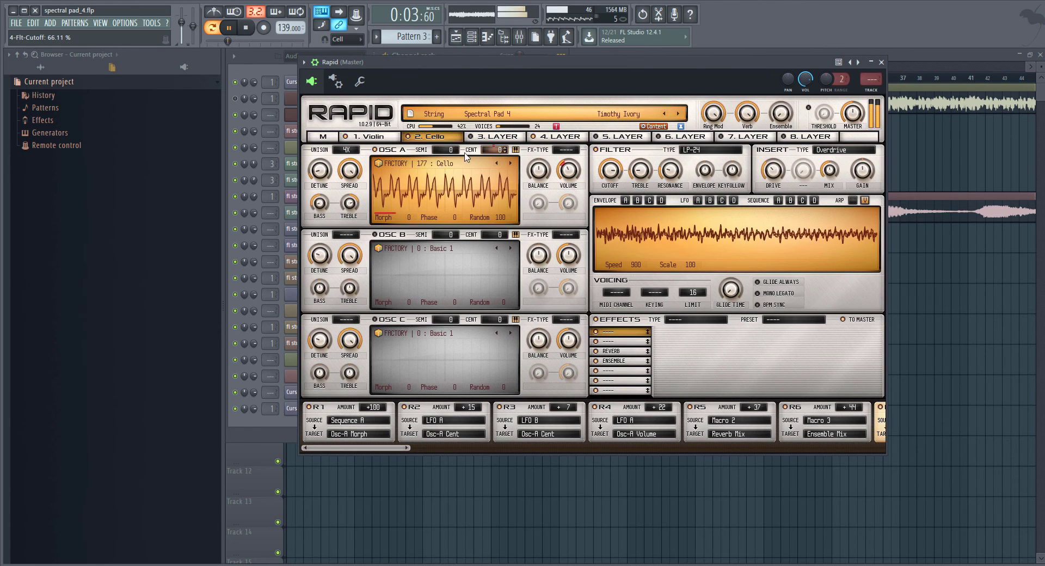
click(370, 137)
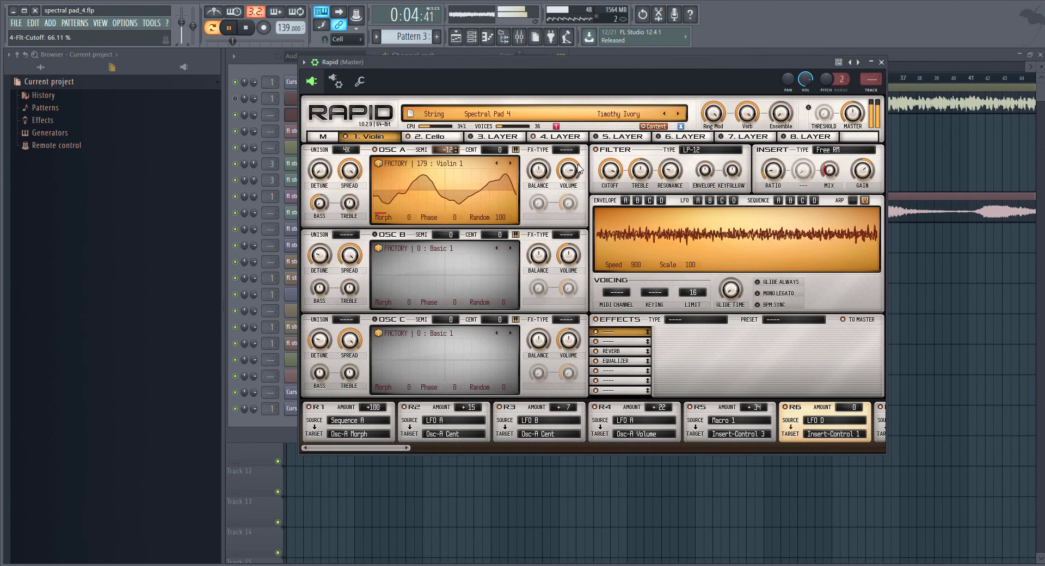
click(456, 150)
Return to layer 4 and raise its filter cutoff slightly
click(447, 137)
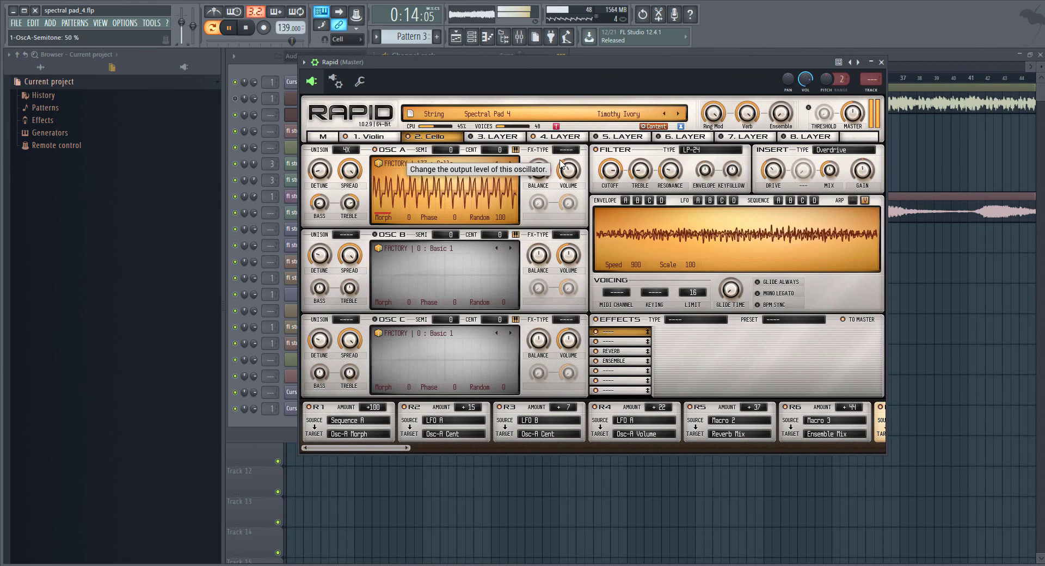
click(560, 137)
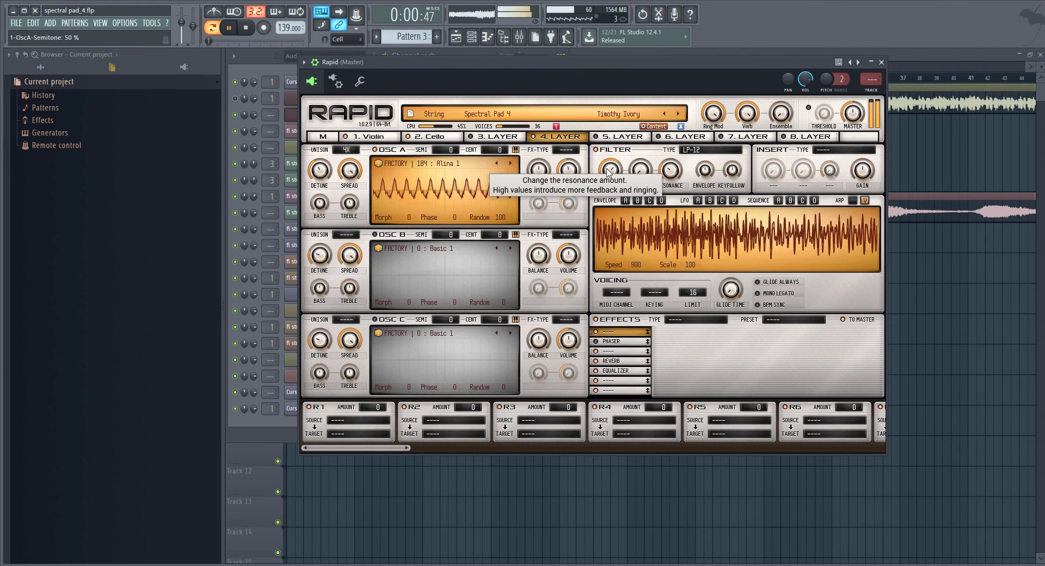
drag(611, 171, 611, 166)
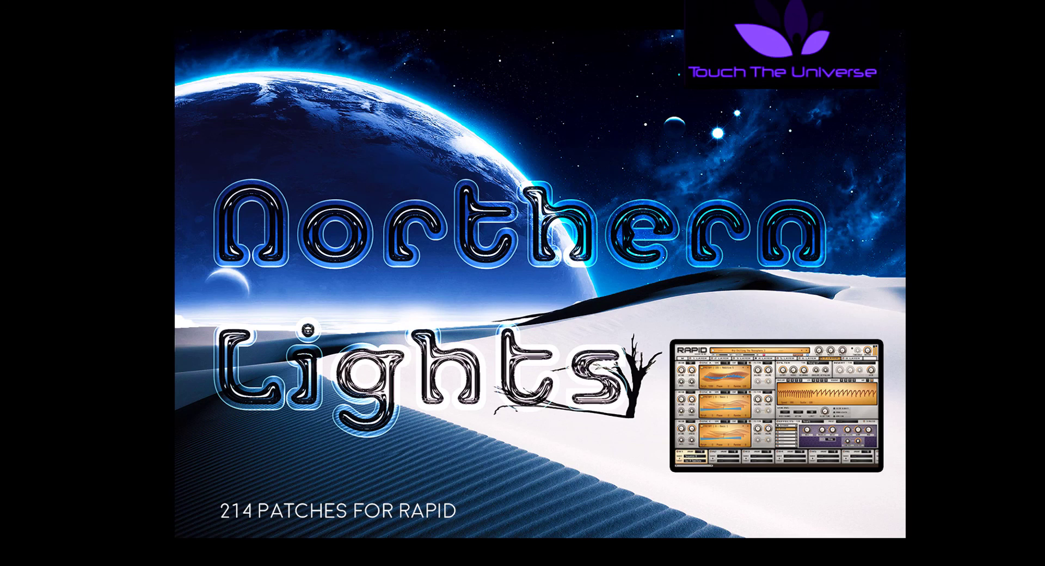